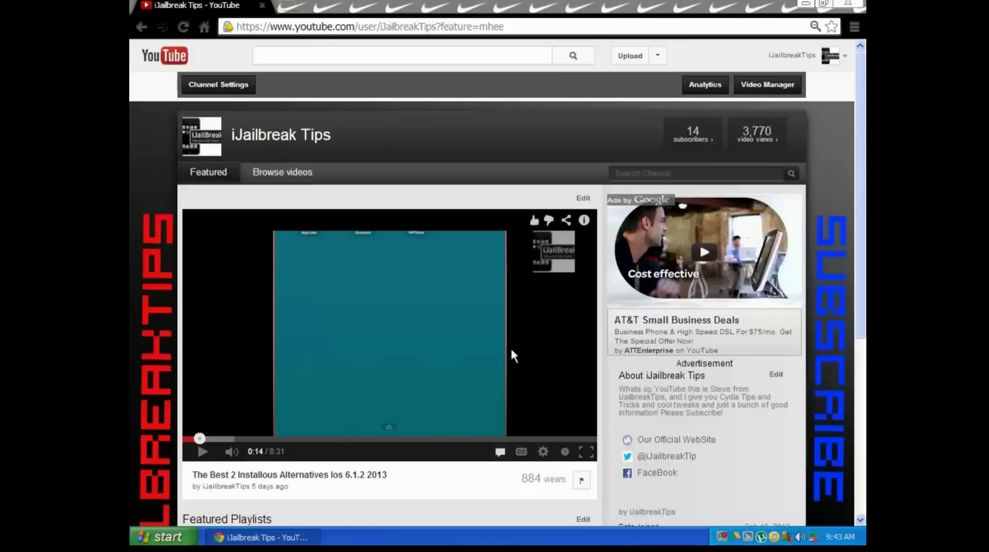
- Clear the accidental text selection on the channel page
drag(861, 193, 819, 165)
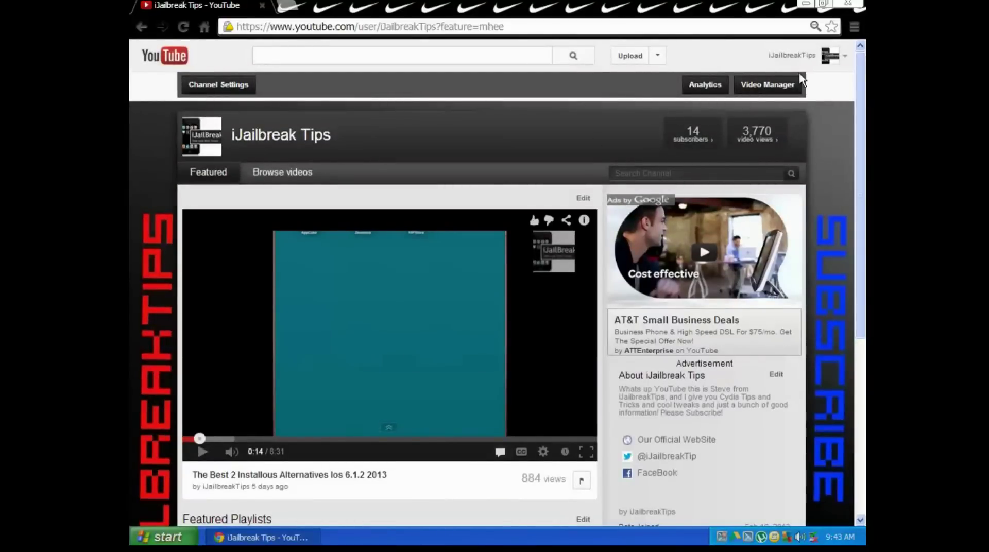
drag(793, 144, 758, 137)
click(792, 147)
- Browse the channel's Facebook page, then close it
click(657, 473)
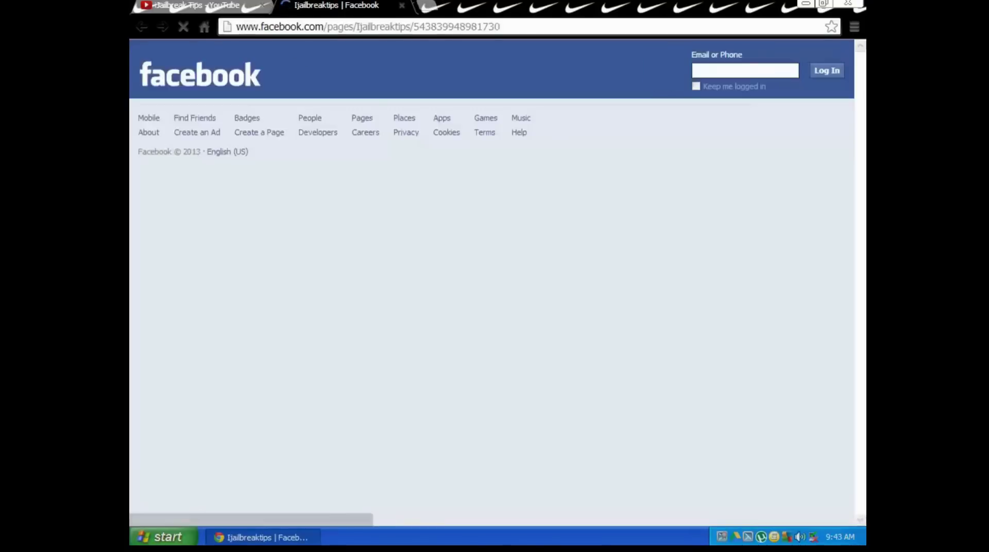
scroll(440, 256, down, 10)
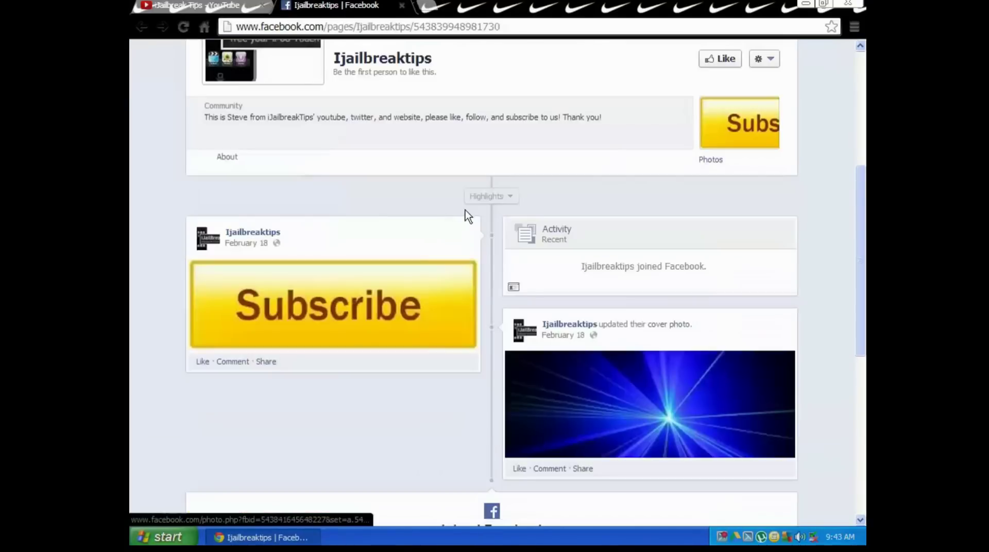
scroll(465, 209, up, 6)
scroll(490, 215, down, 5)
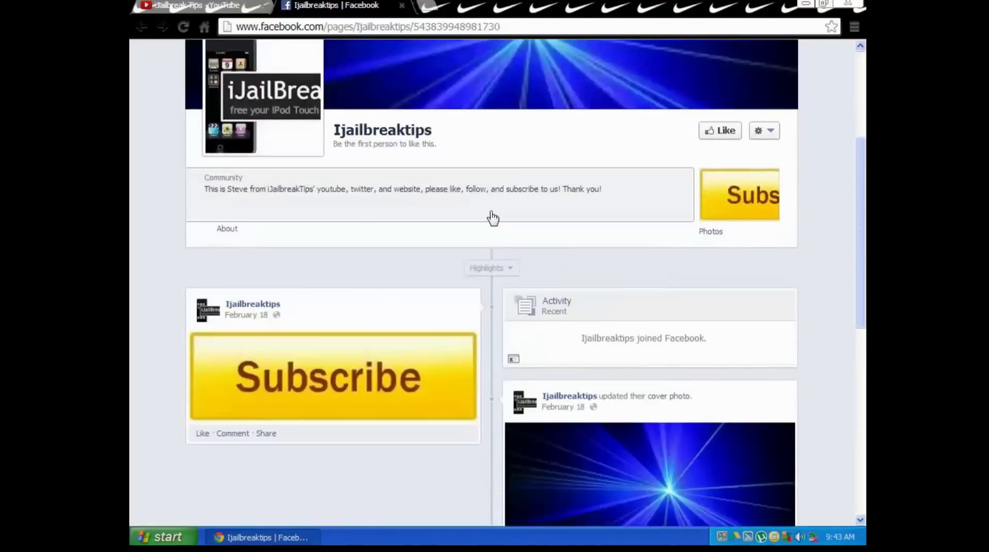
scroll(490, 227, down, 3)
scroll(439, 402, up, 10)
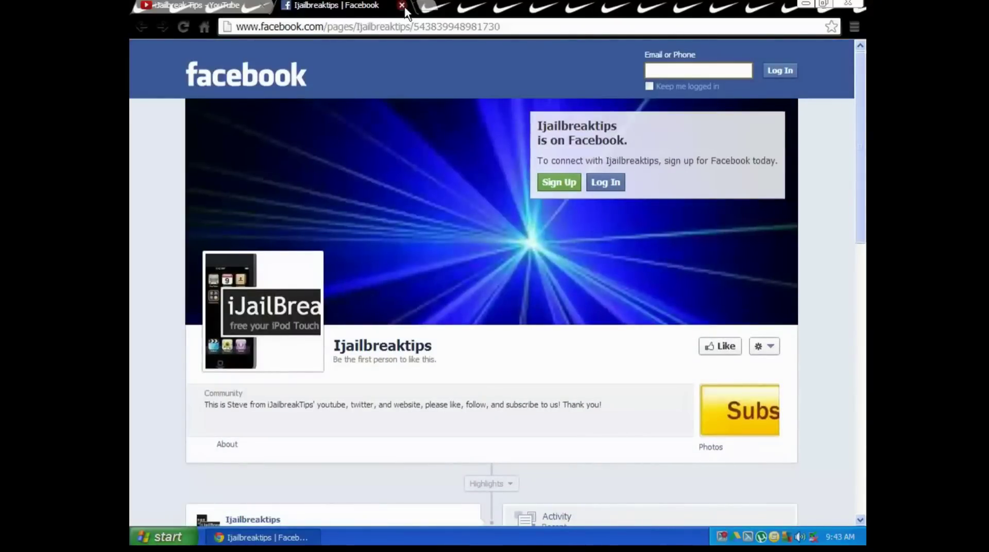
click(401, 5)
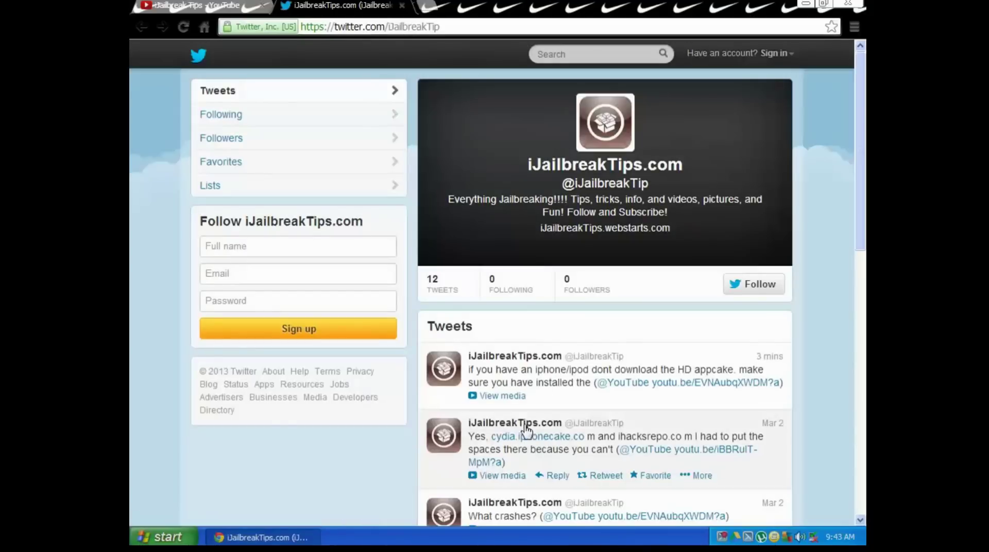
scroll(540, 384, down, 3)
scroll(541, 382, down, 10)
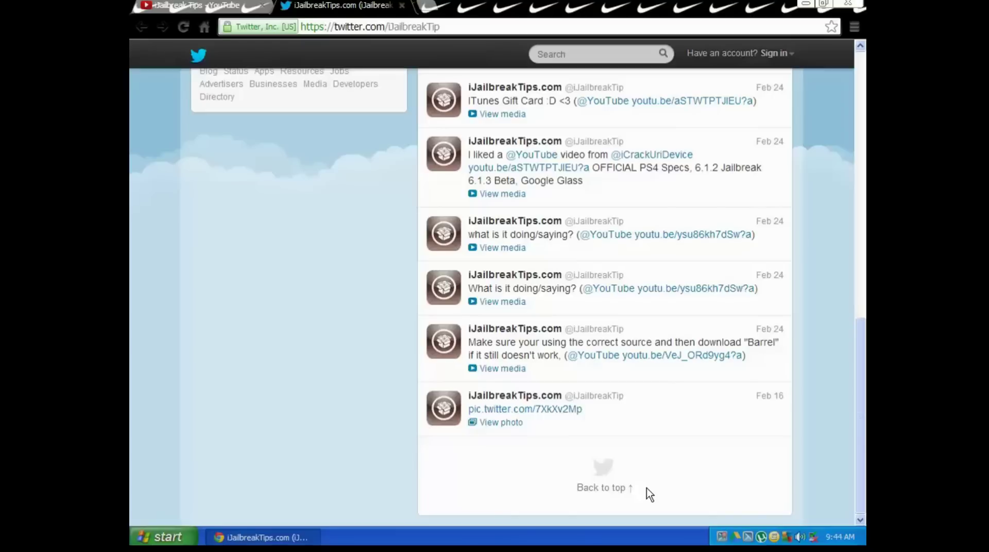
click(515, 368)
scroll(547, 384, down, 4)
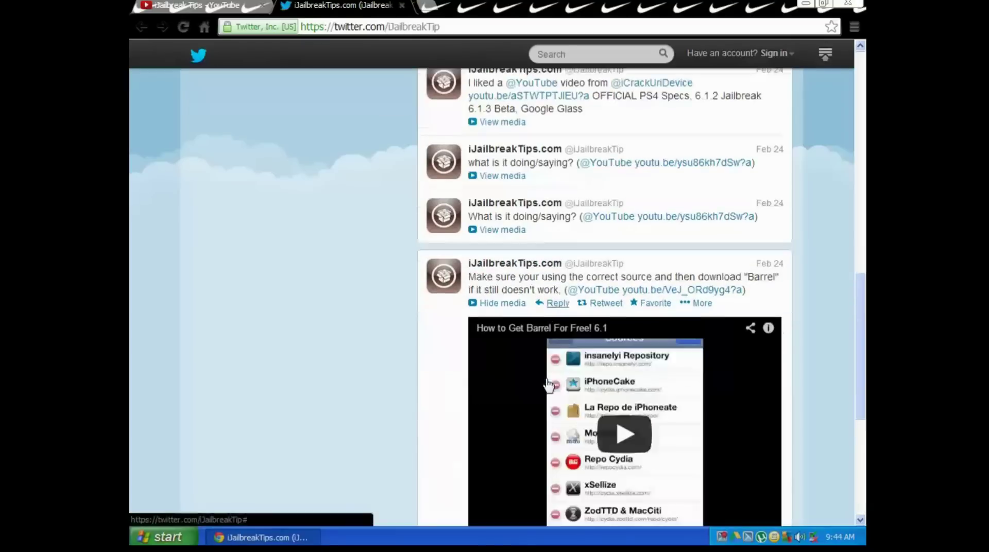
scroll(510, 476, up, 7)
scroll(511, 476, up, 15)
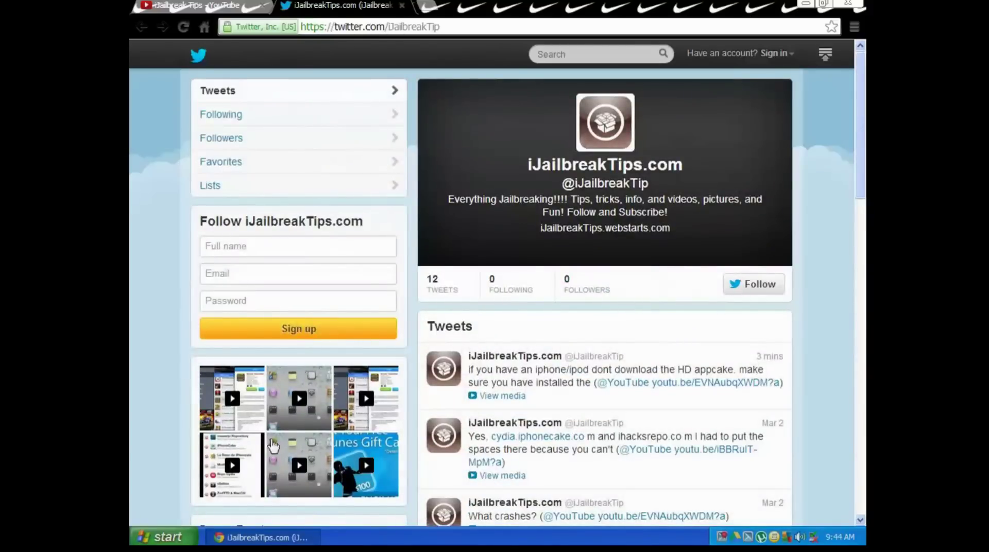
- Close the Twitter profile and browse the channel's official WebStarts home page
click(402, 6)
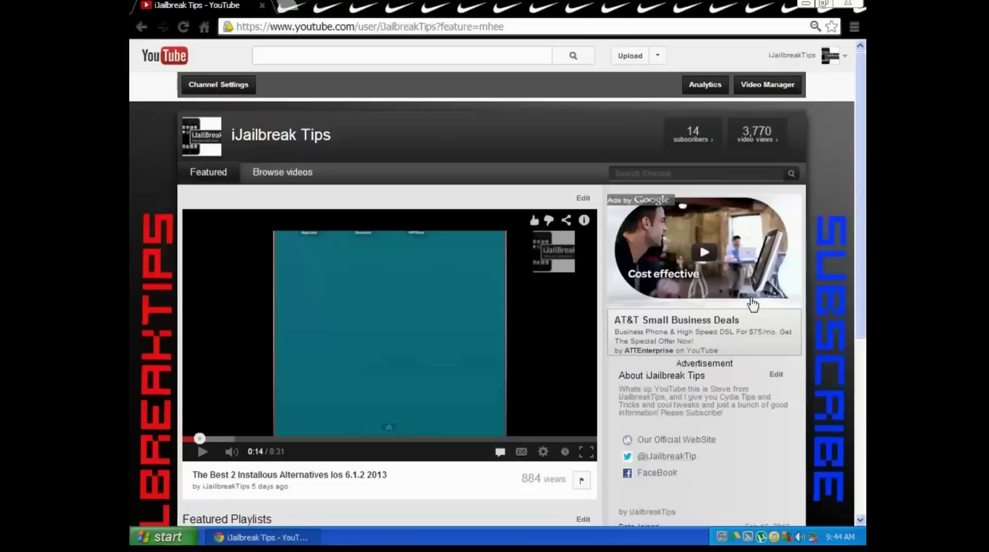
click(660, 435)
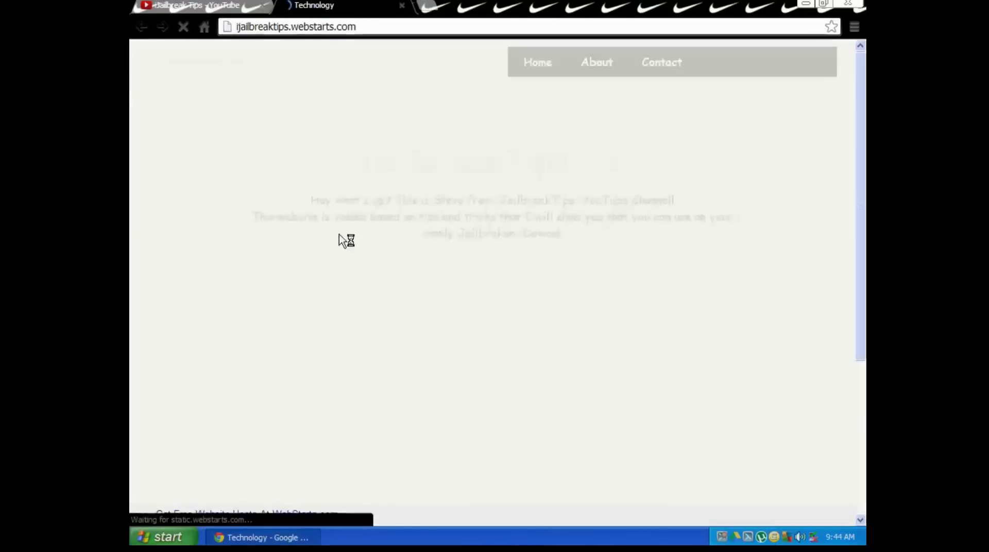
scroll(433, 232, down, 5)
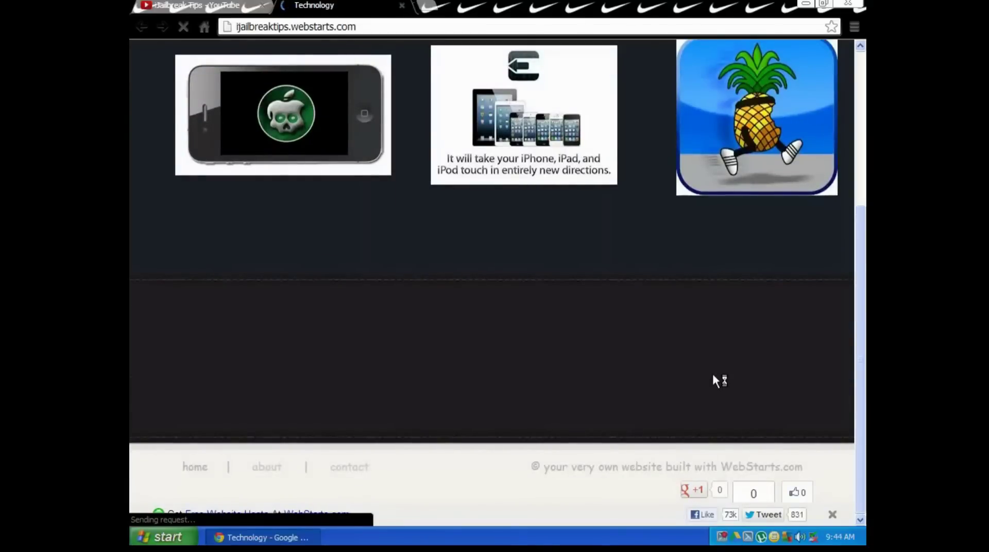
scroll(714, 381, up, 4)
scroll(713, 373, up, 1)
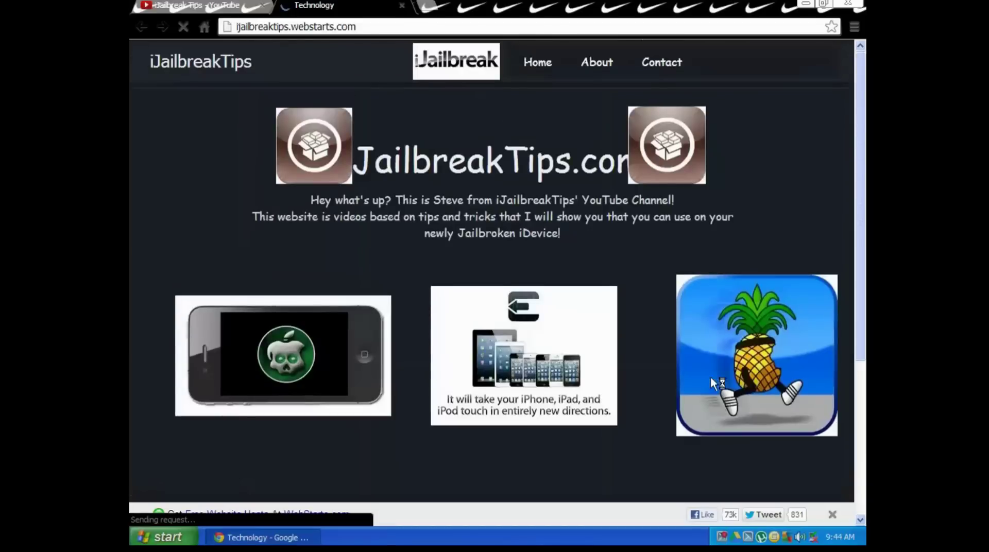
- View the site's About and Contact pages, then close the site
click(597, 67)
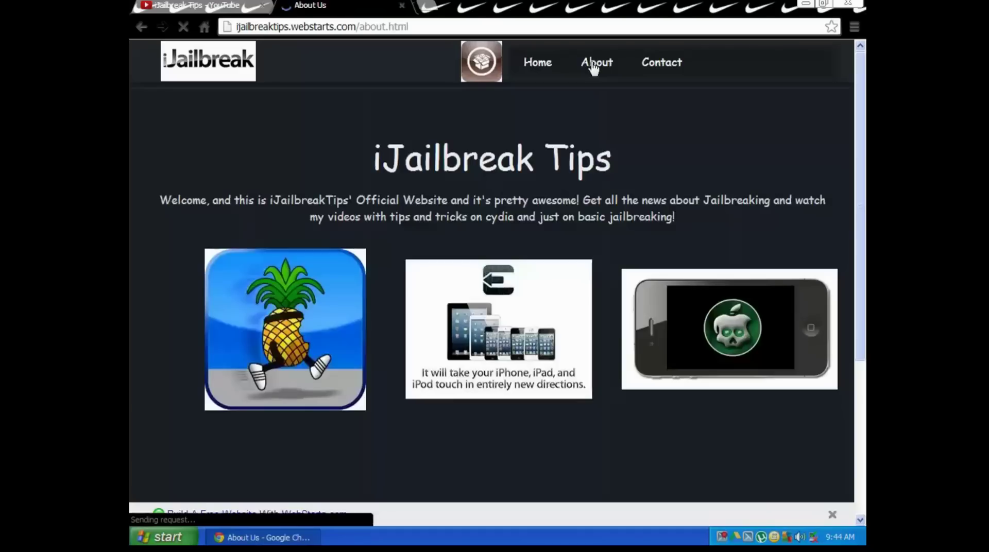
click(641, 64)
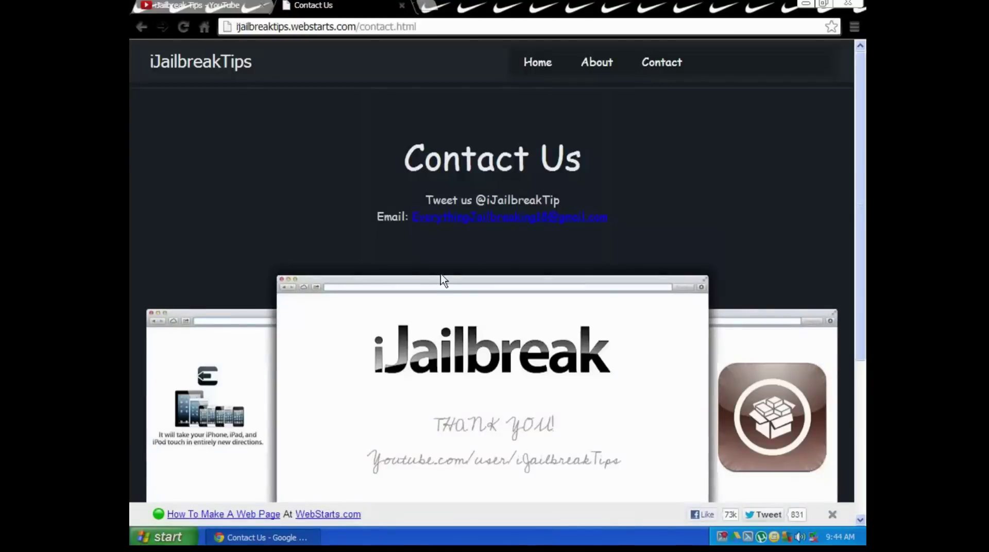
scroll(441, 283, down, 2)
scroll(422, 370, up, 2)
click(402, 5)
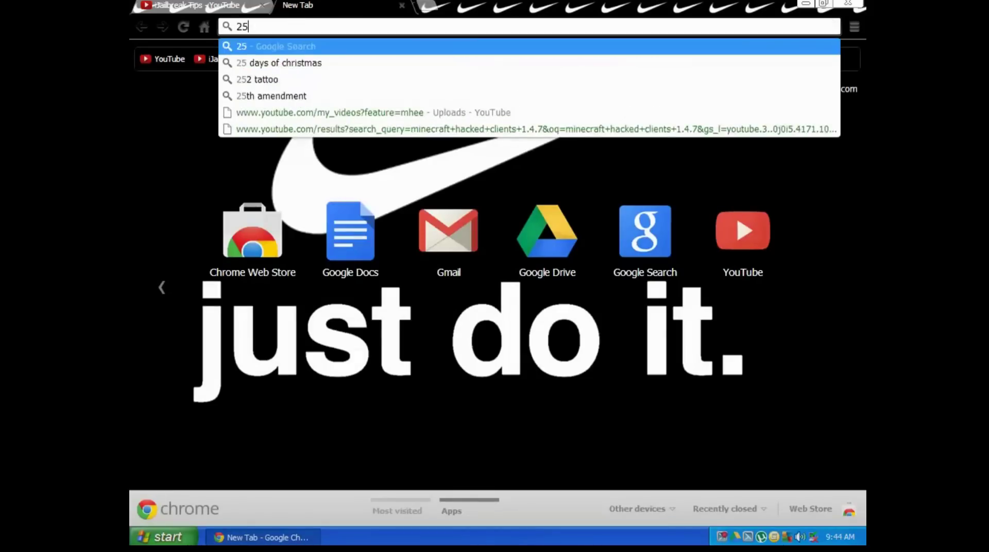
- Replace the partial address with pro.25pp.com and load it
key(BackSpace)
key(BackSpace)
key(BackSpace)
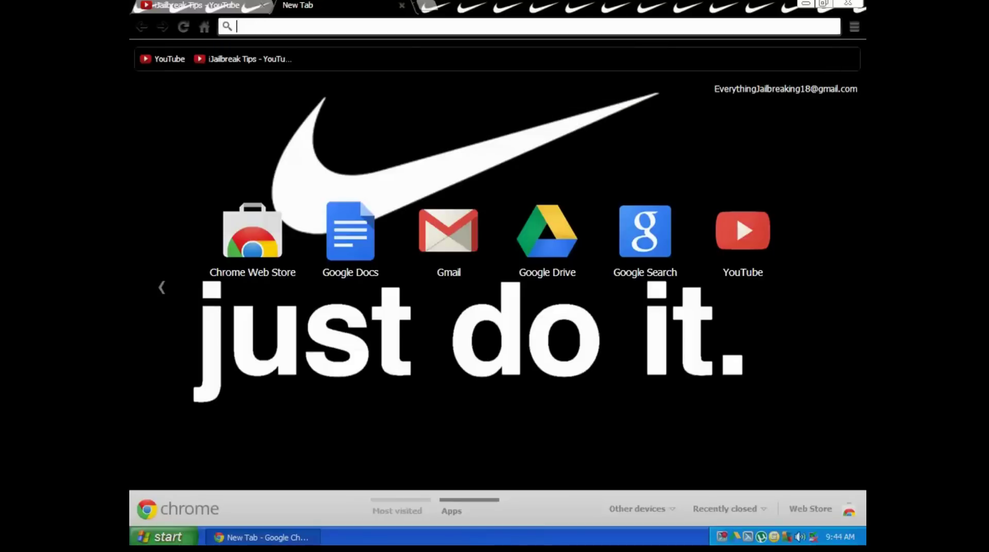
text(pr)
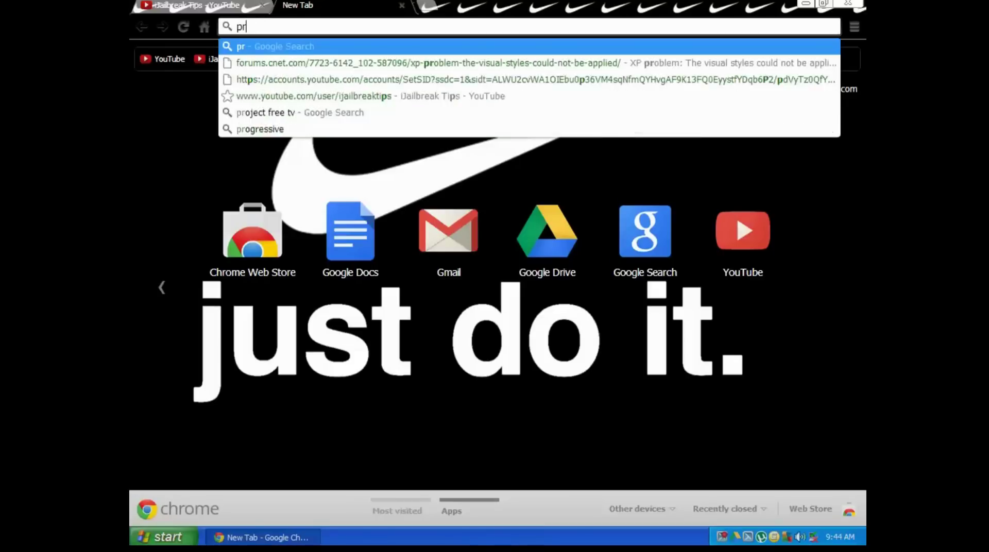
text(o.25)
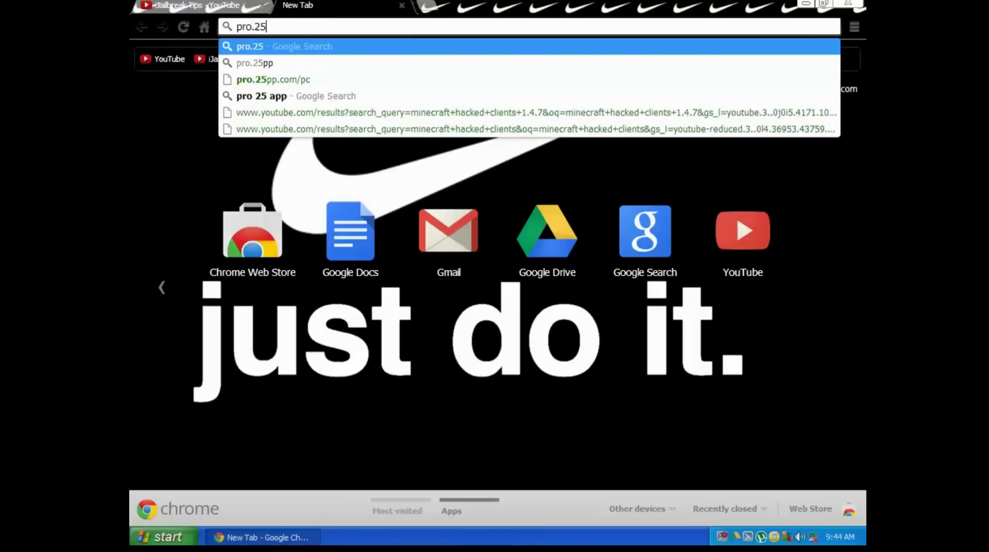
text(pp.com)
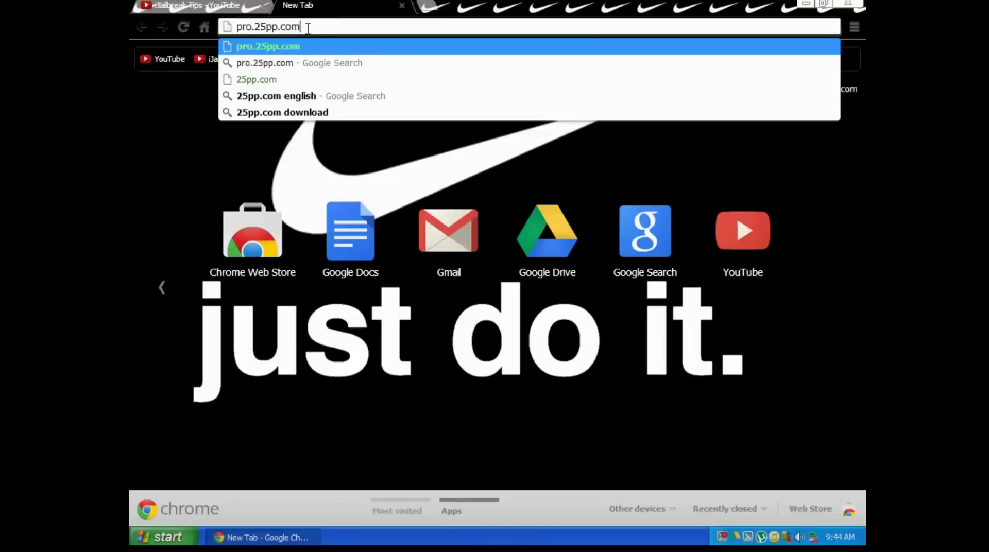
key(Return)
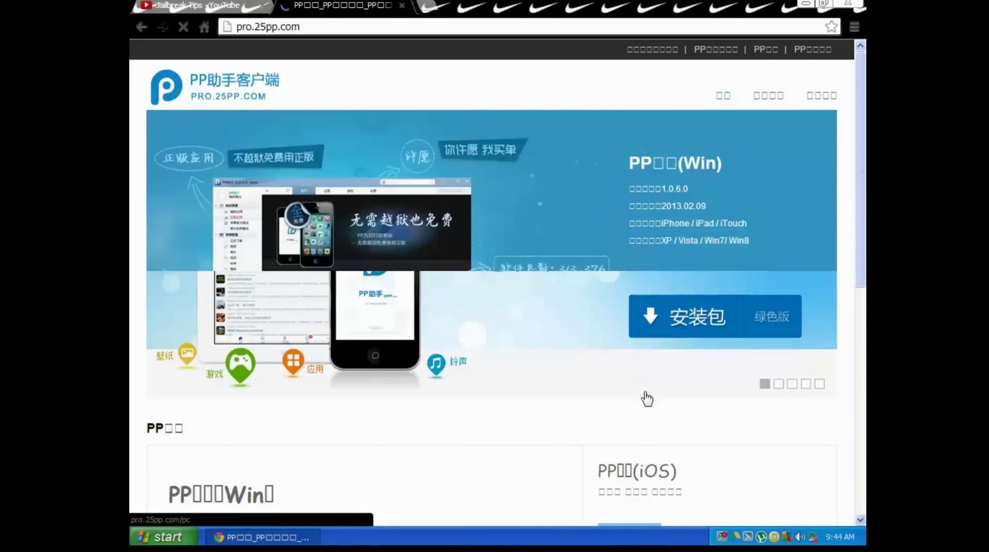
- Download the pp.exe Windows installer and briefly minimize Chrome to check the desktop
click(650, 318)
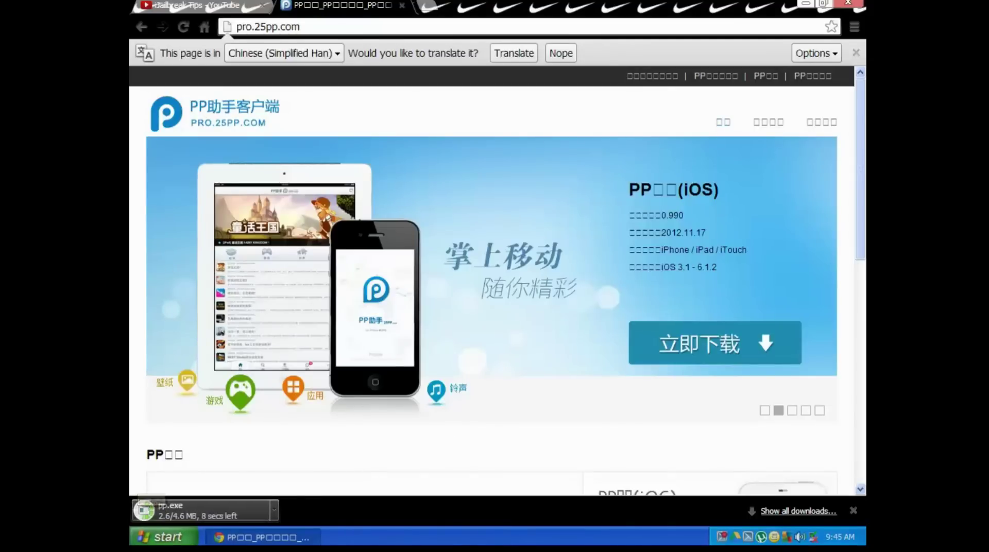
click(805, 4)
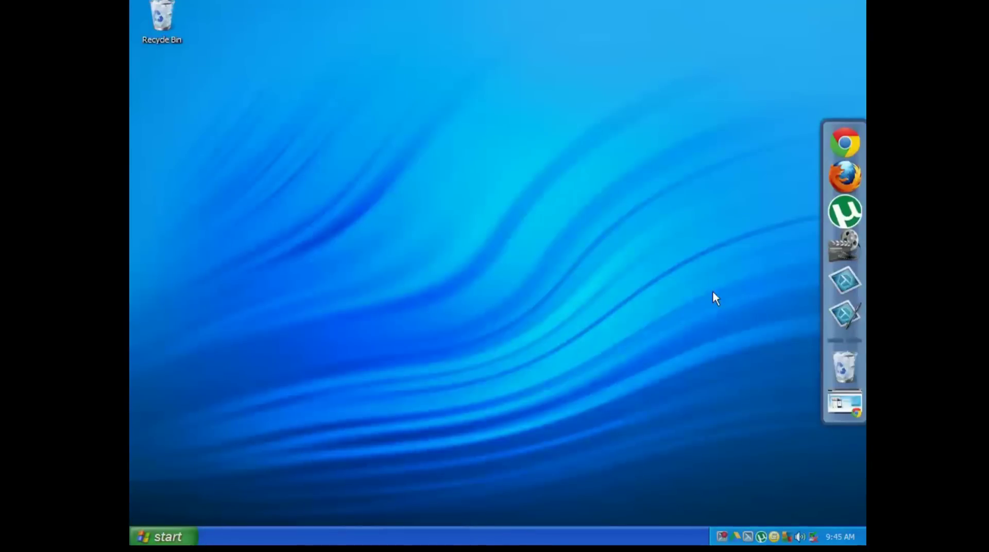
click(838, 398)
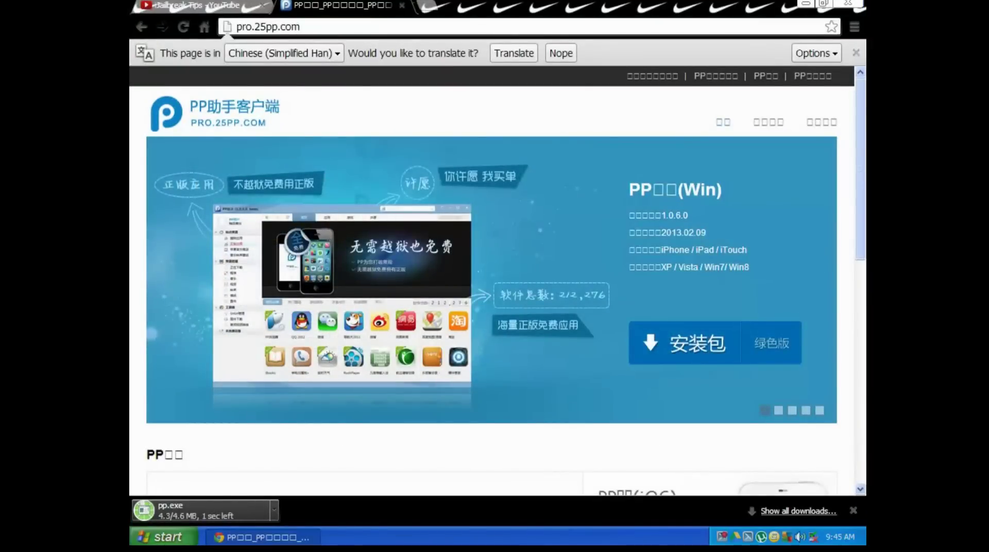
- Move the pp installer to mid-desktop and run it despite the warning
click(806, 4)
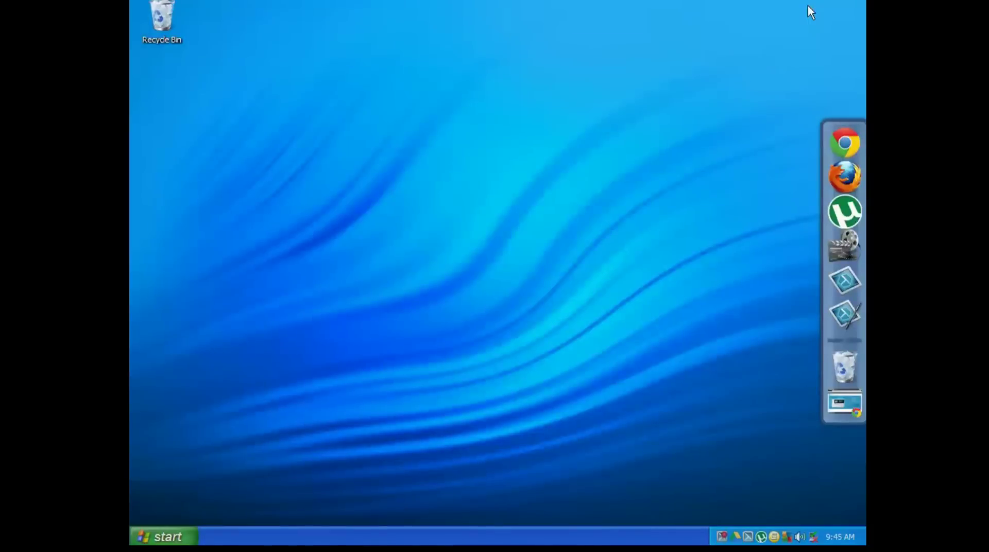
drag(160, 96, 427, 225)
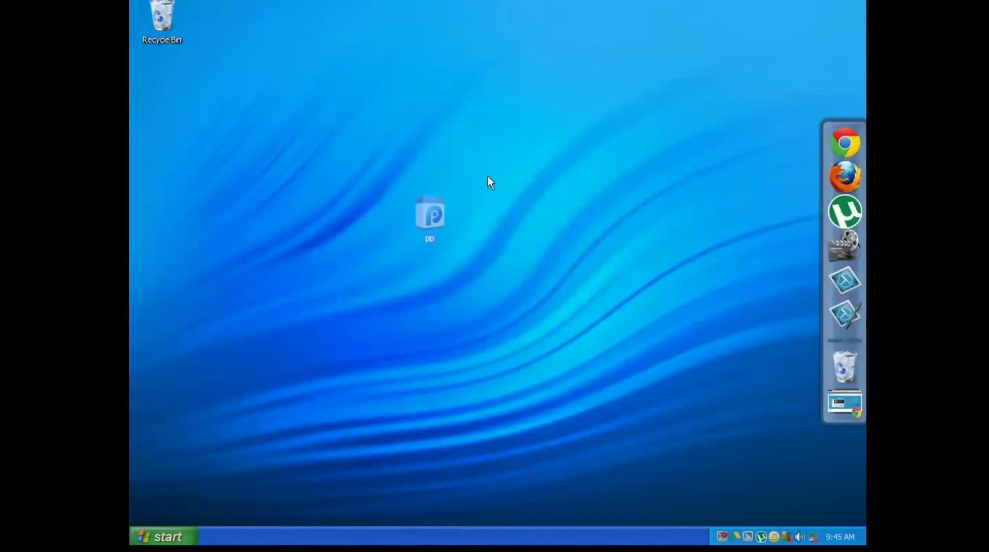
double_click(437, 216)
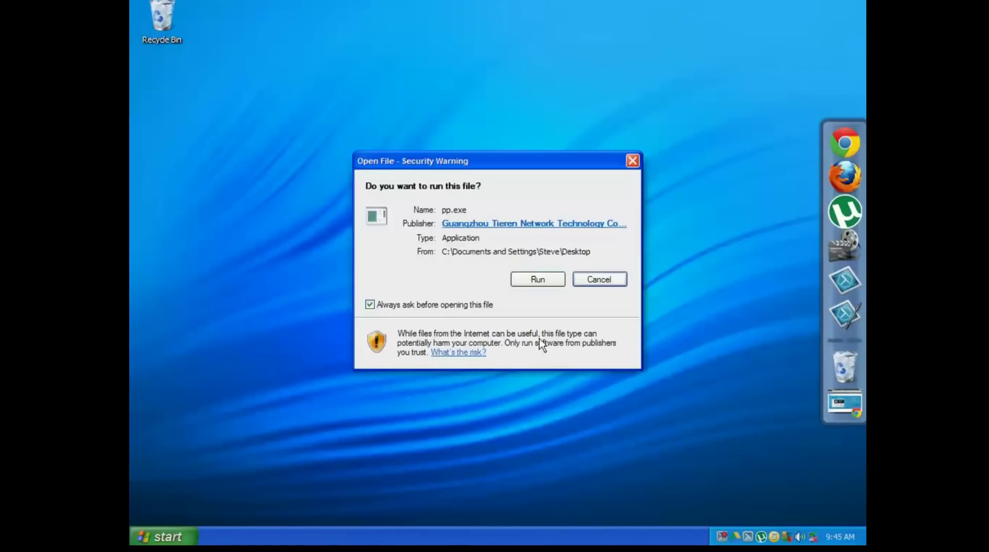
click(541, 281)
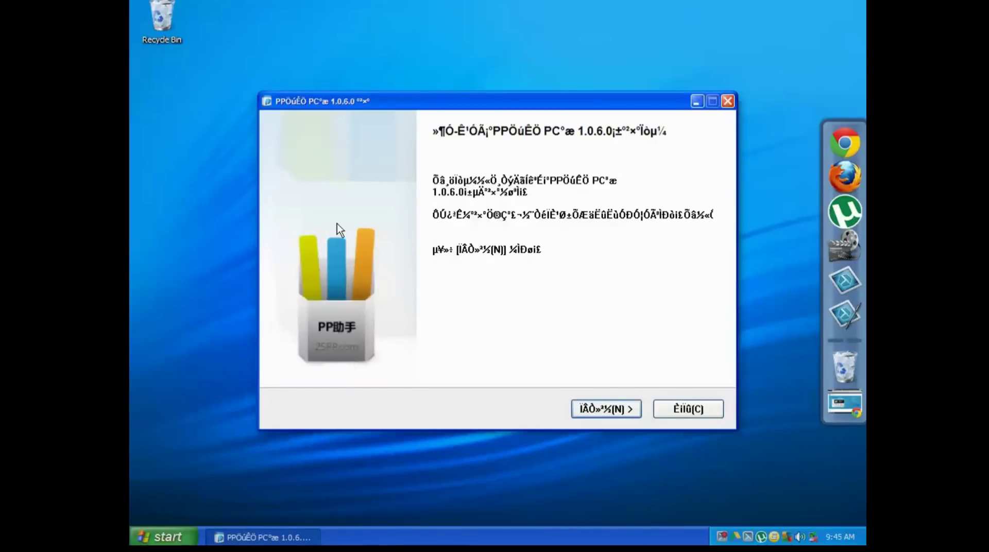
- Install PP Assistant 1.0.6.0 to the default folder, then delete the pp installer file
click(608, 411)
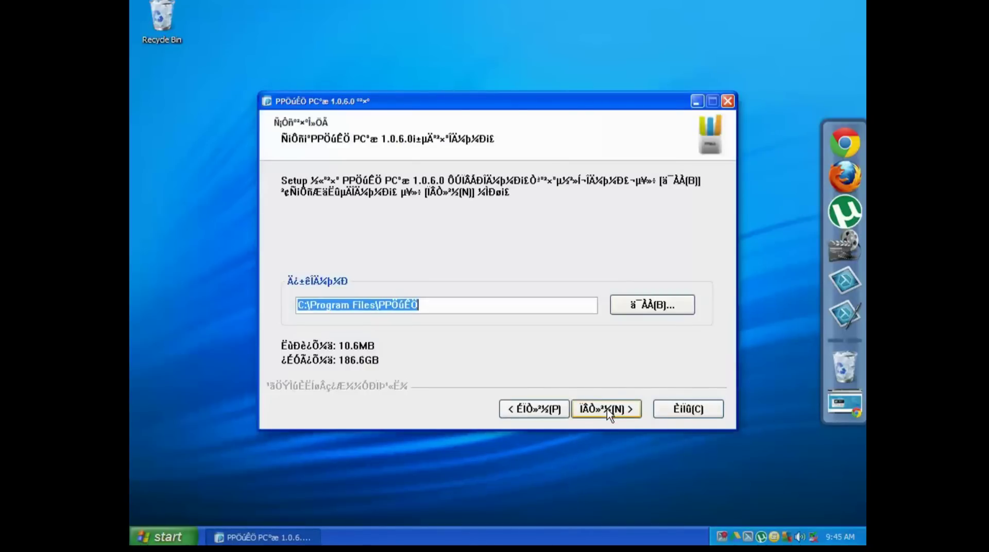
click(608, 410)
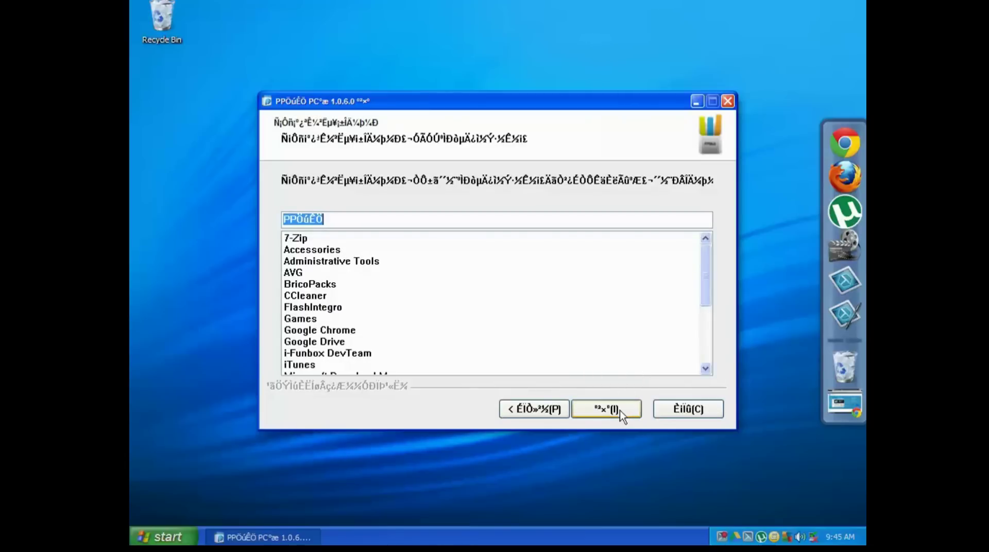
click(622, 411)
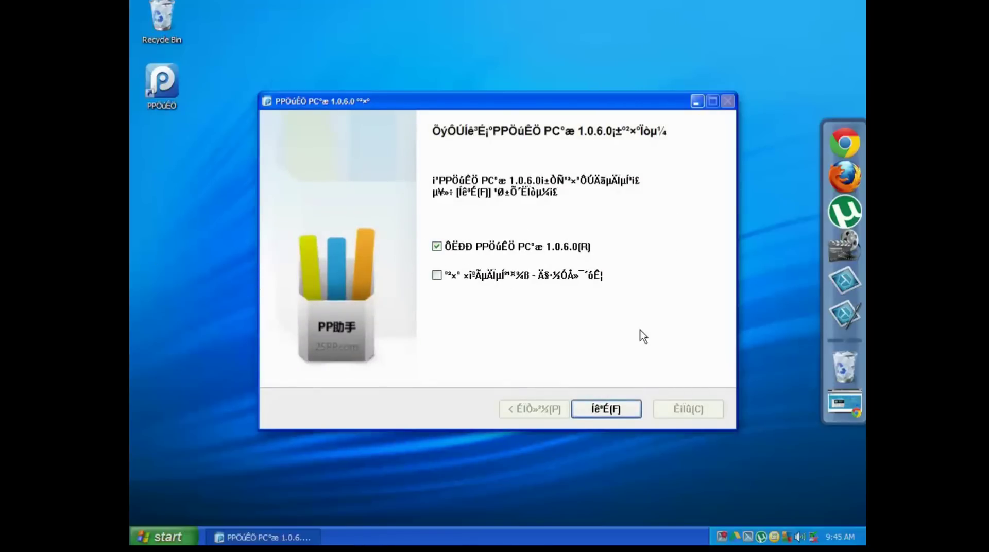
click(607, 410)
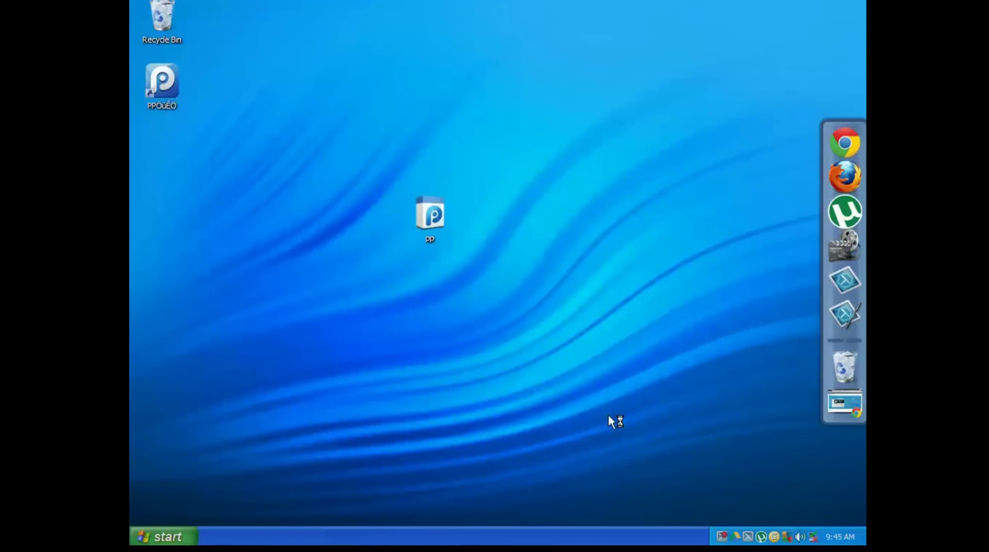
right_click(441, 223)
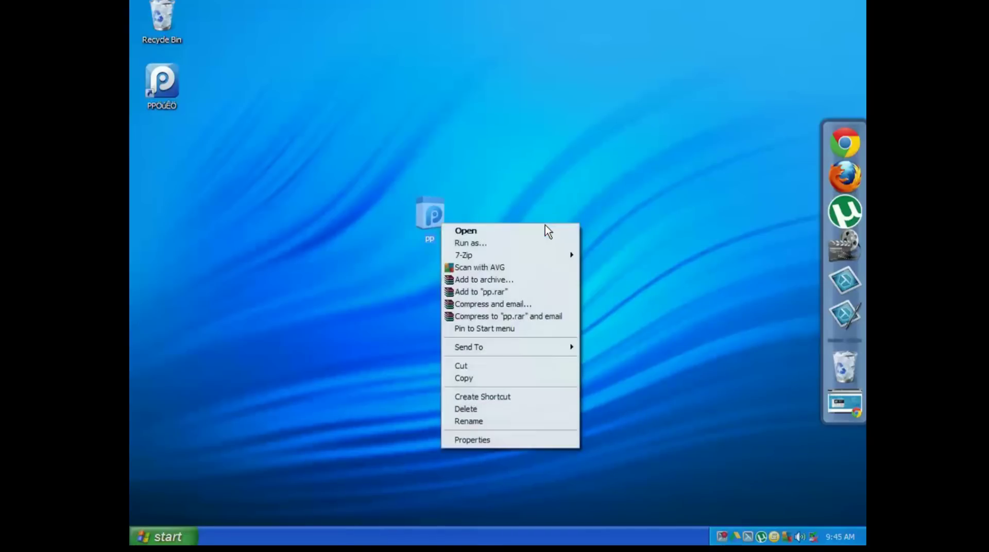
click(485, 410)
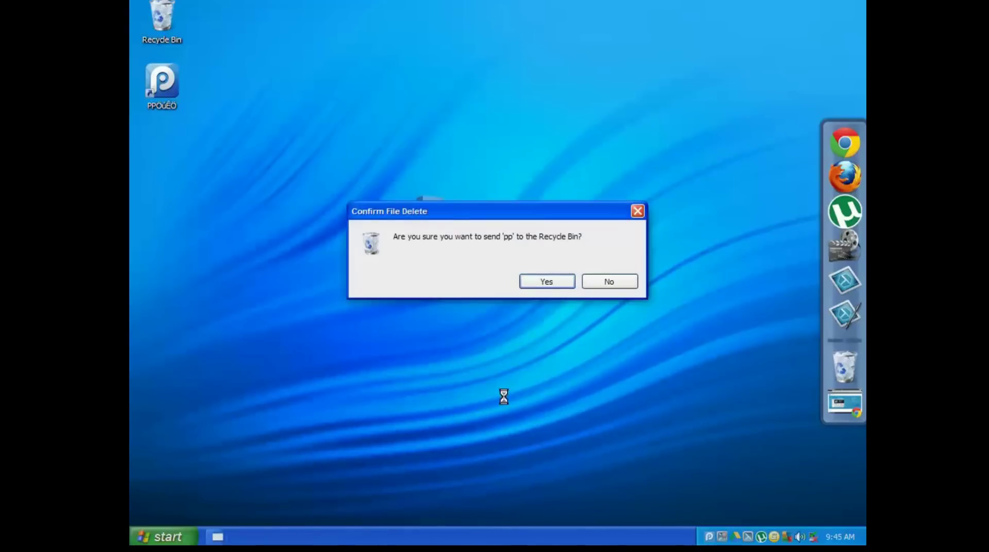
- Confirm the installer deletion and maximize PP Assistant to show the iPad 2 details
click(534, 282)
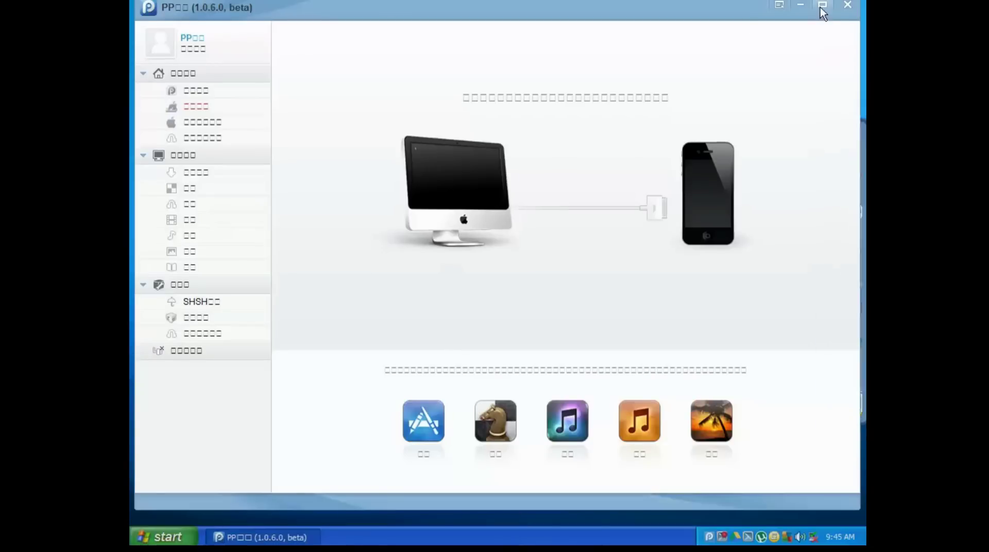
click(823, 6)
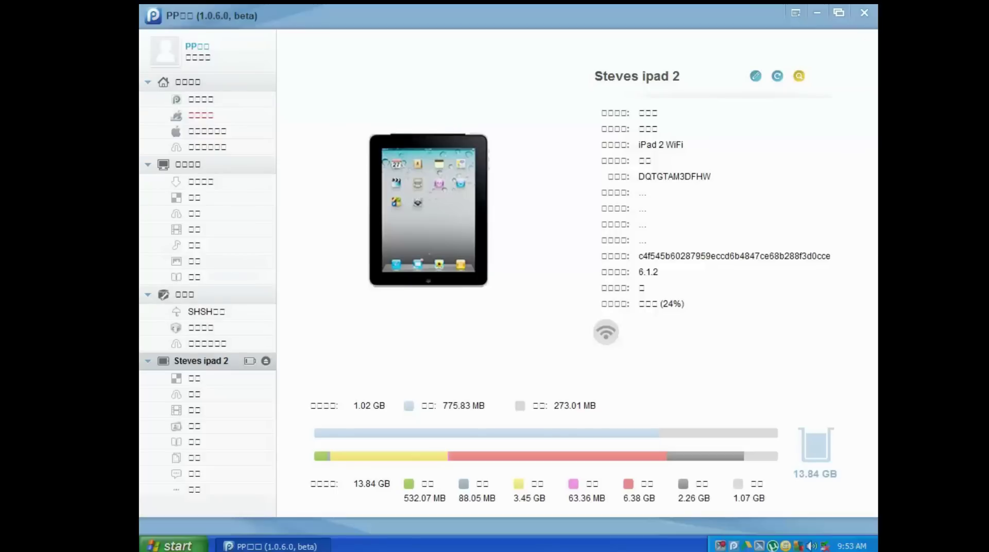
- Open the app store showing the 'PP越狱助手 1键越狱' banner and featured apps
click(183, 114)
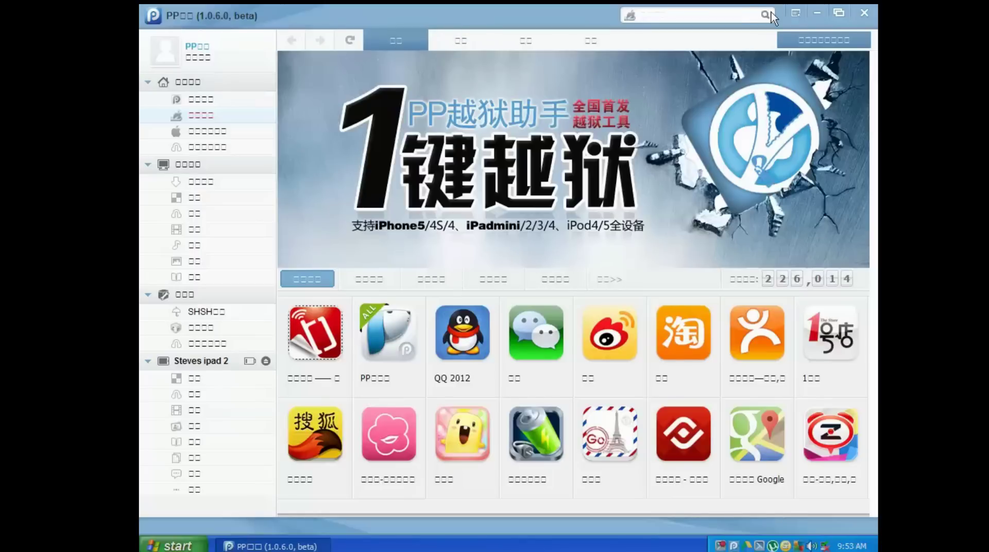
- Search the app store for 'toy story sma' to list the matching iPad apps
click(734, 11)
text(toy story smash it)
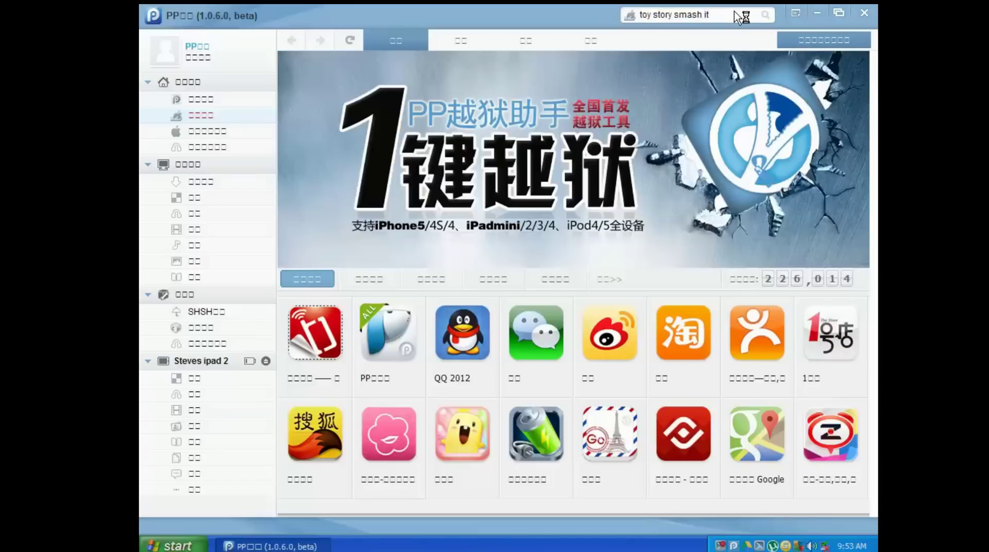
key(Return)
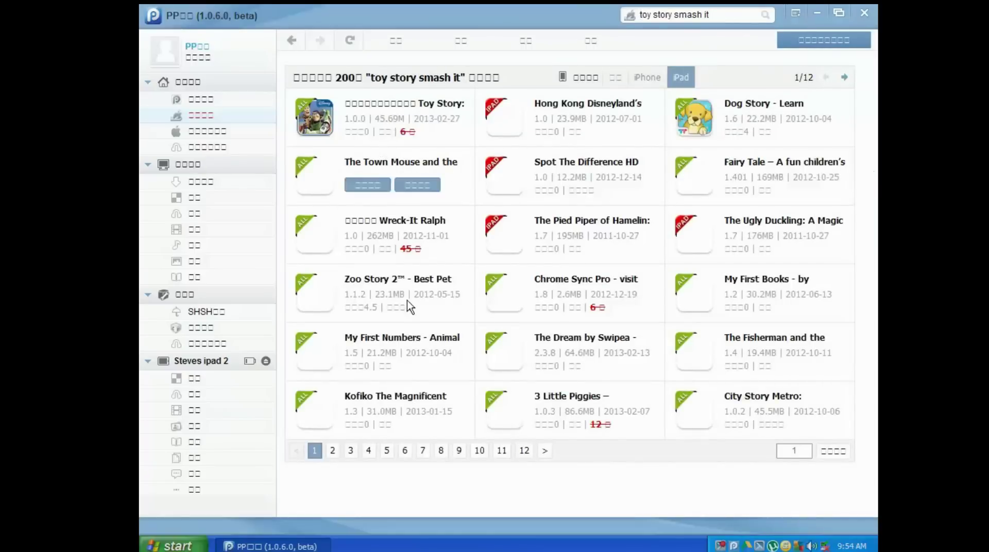
- Download Toy Story: Smash It! to the computer after viewing its iPad screenshots, and show the downloads list
click(361, 108)
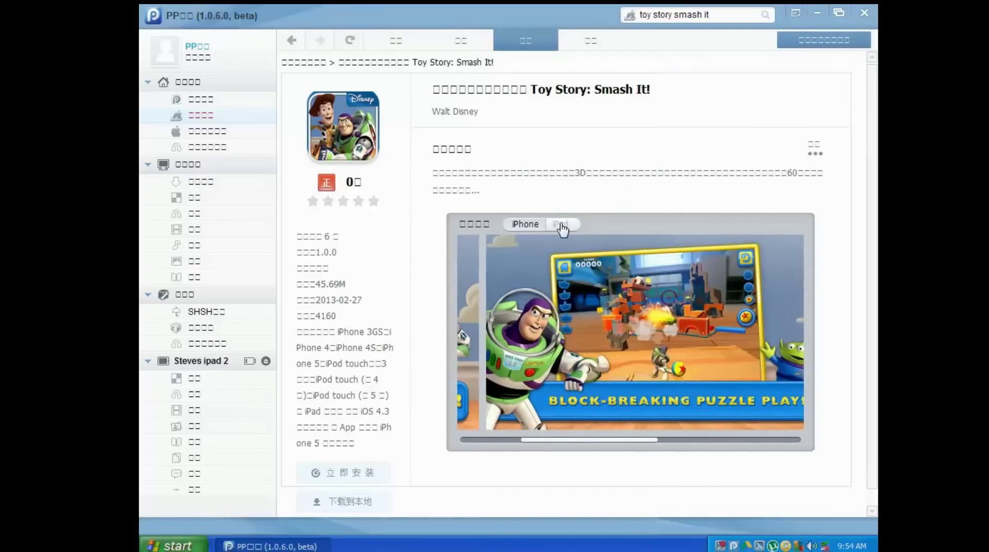
click(561, 224)
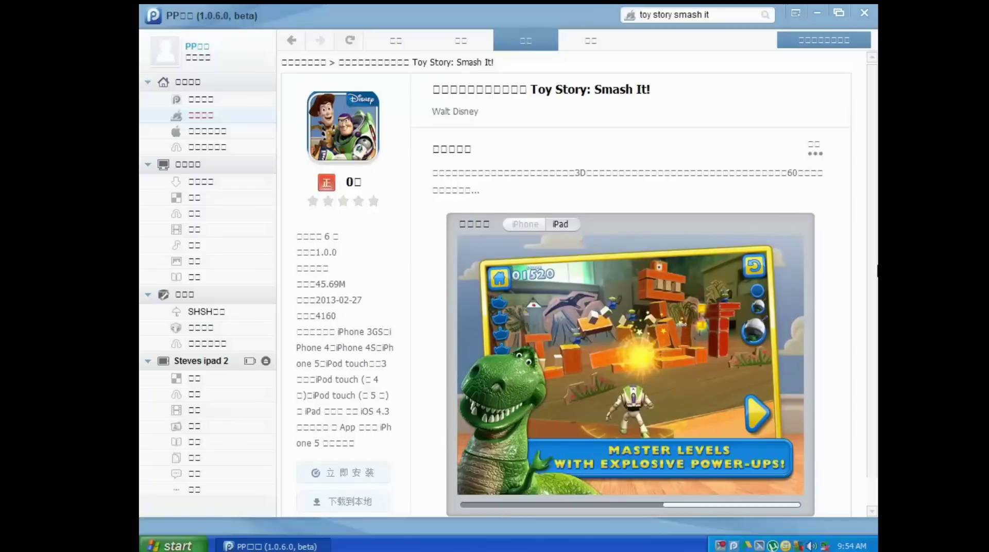
scroll(874, 235, down, 1)
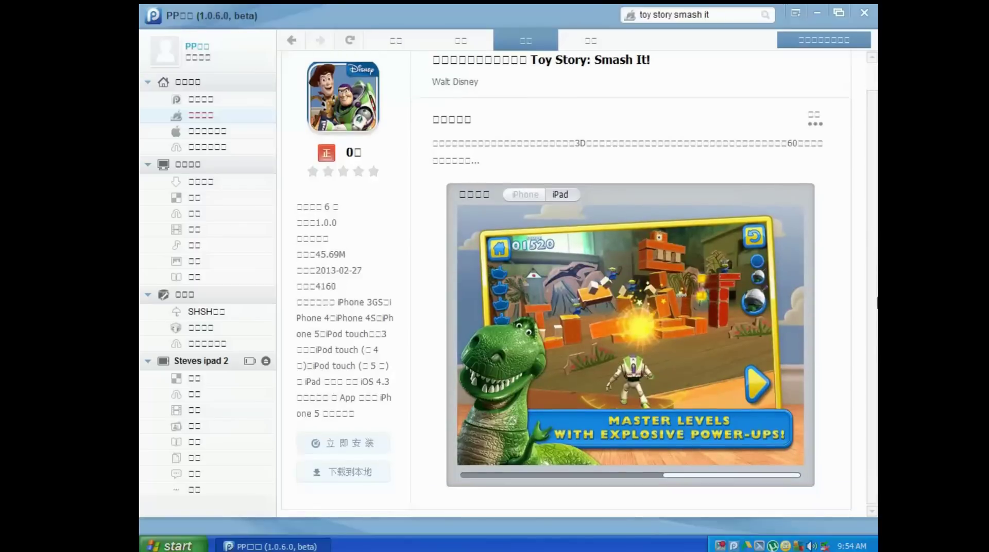
click(315, 479)
click(201, 183)
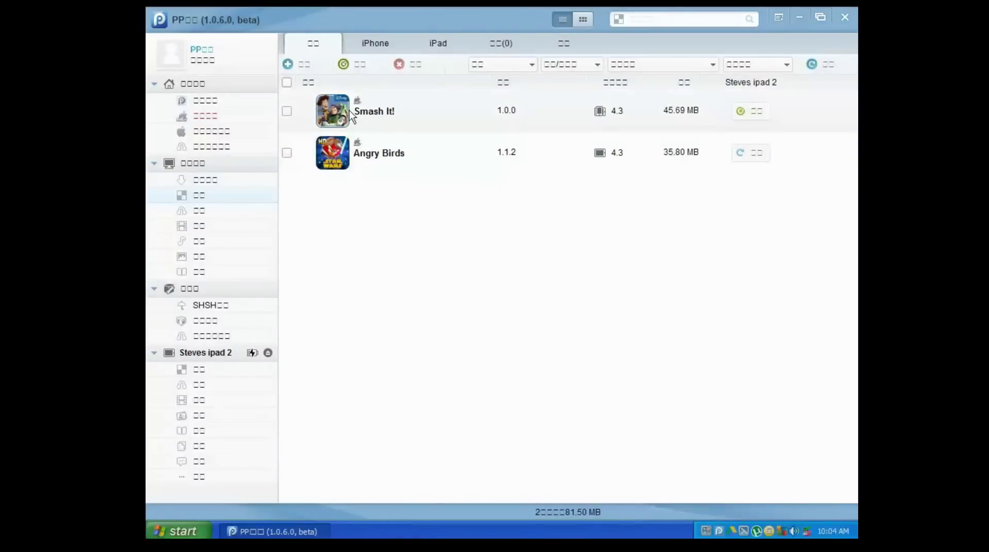
- Install Smash It! 1.0.0 from the local Apps library onto the iPad 2
click(175, 177)
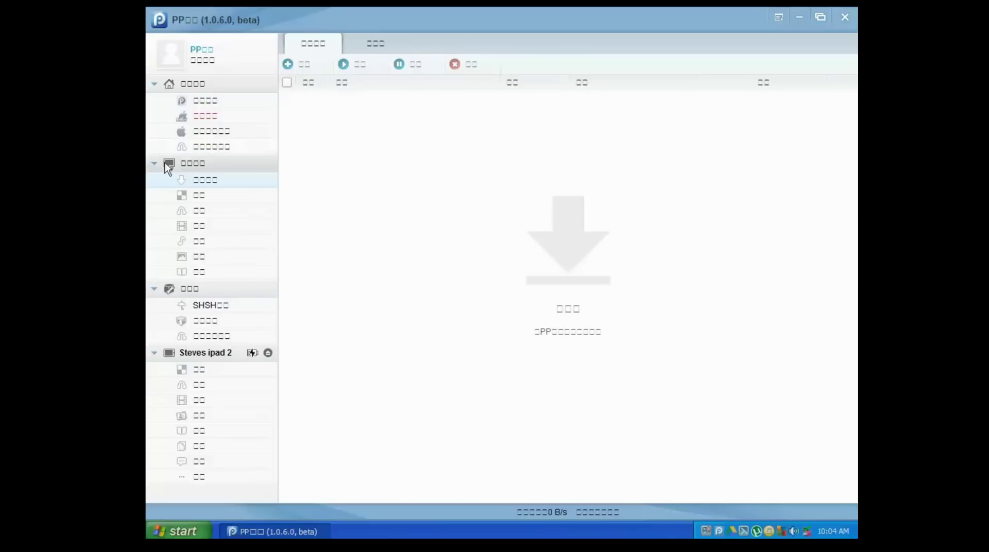
click(201, 197)
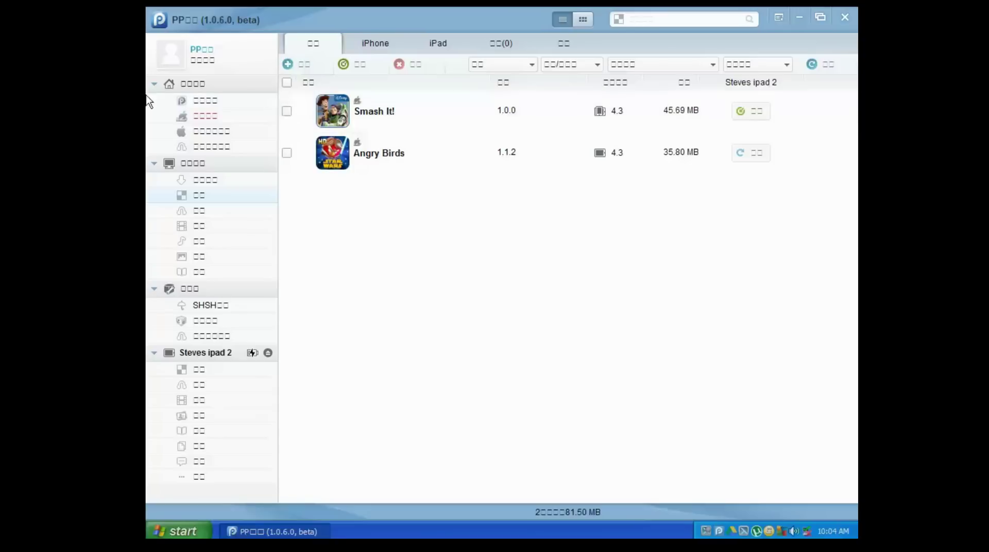
click(739, 112)
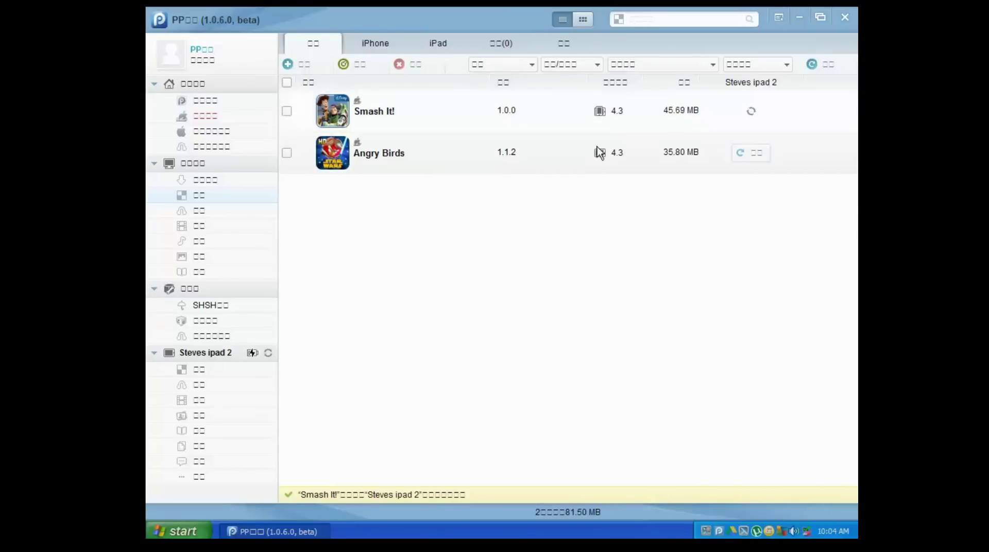
click(205, 373)
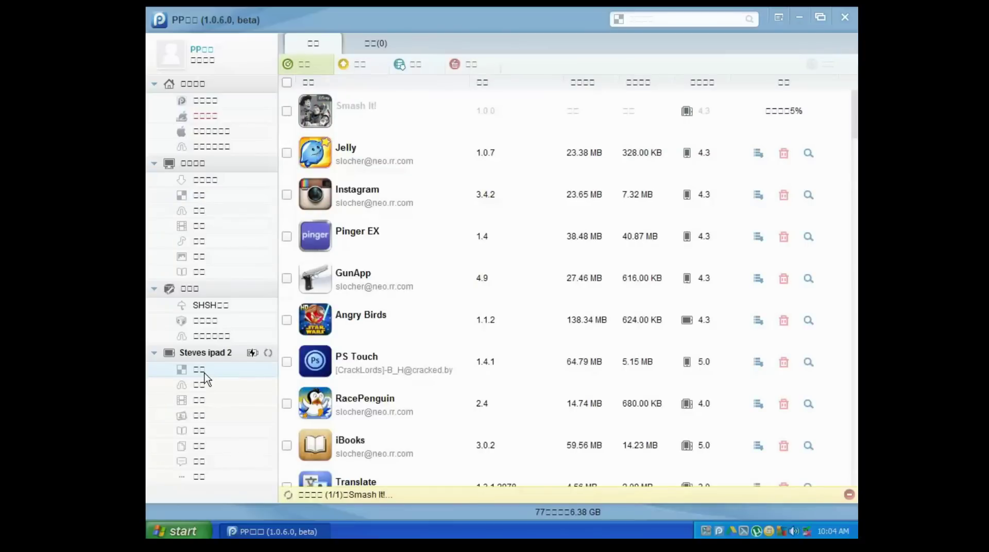